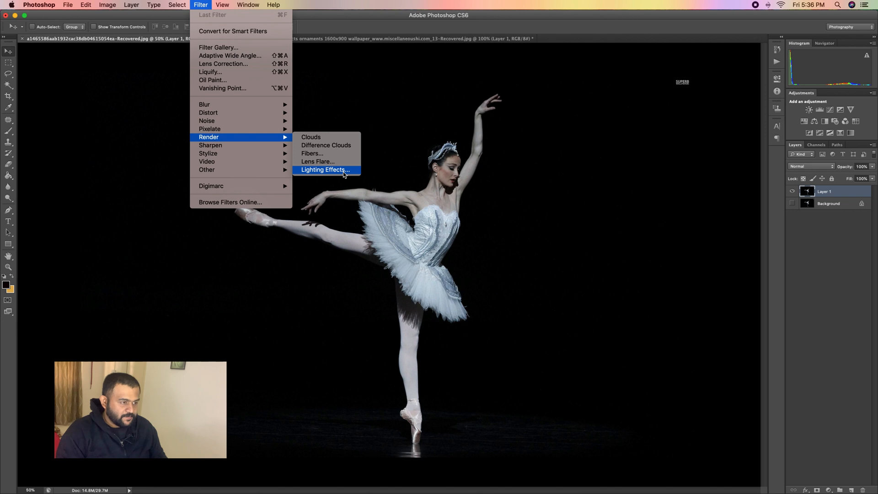
# Step: Open the Lighting Effects filter on Layer 1, change the light type to Point and move the light into the empty area beside the dancer
pyautogui.click(343, 172)
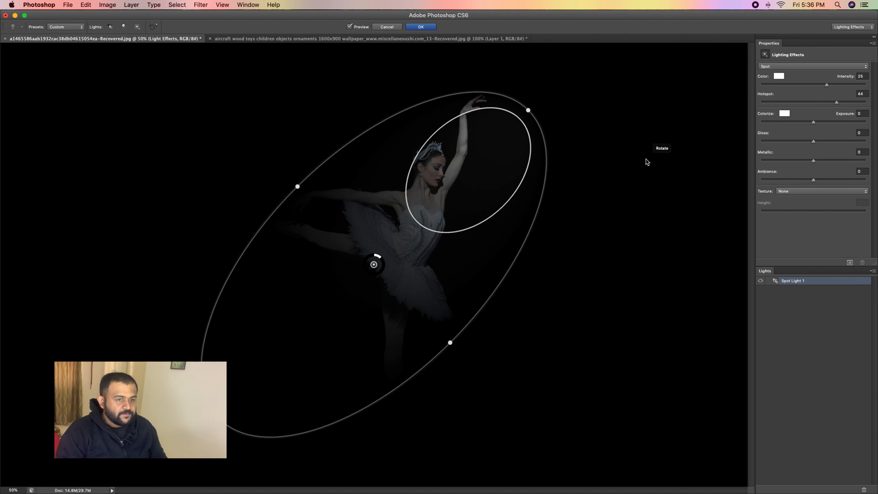
pyautogui.moveTo(616, 15); pyautogui.dragTo(619, 13)
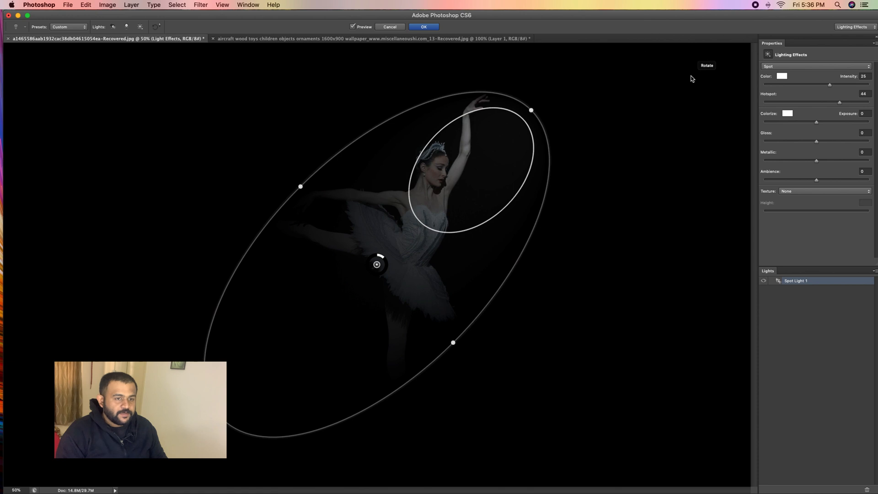
pyautogui.click(790, 70)
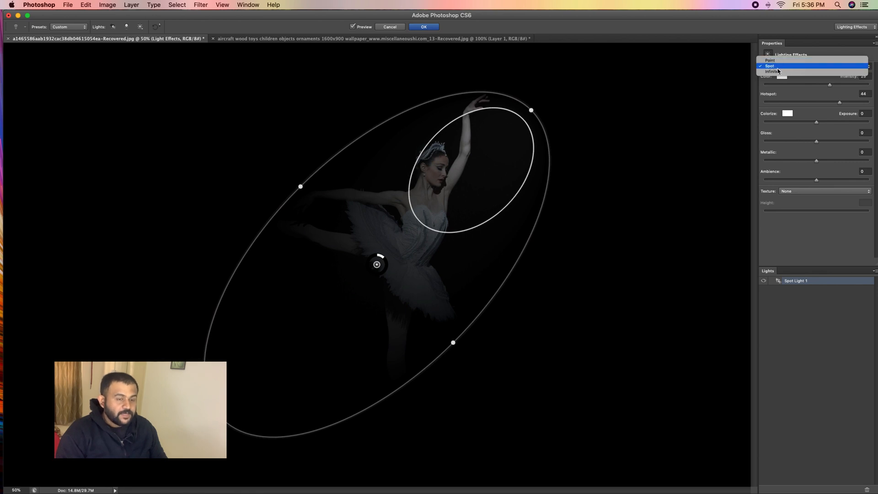
pyautogui.click(777, 72)
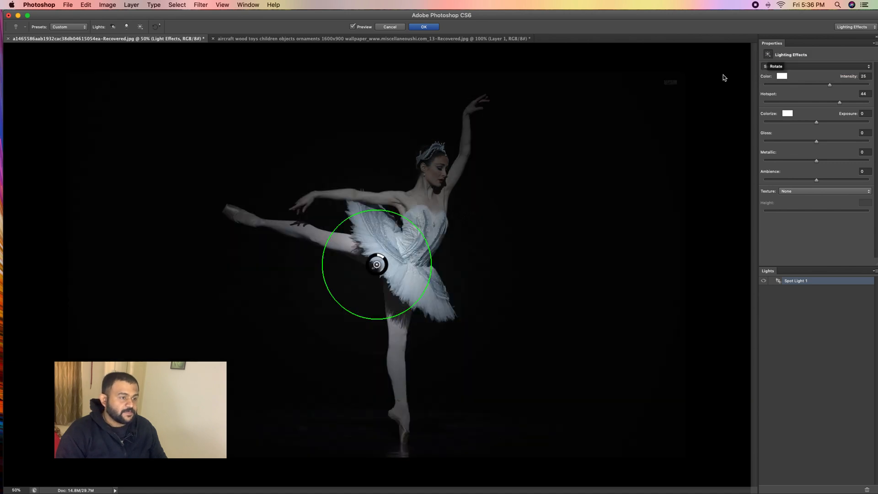
pyautogui.moveTo(391, 269); pyautogui.dragTo(540, 257)
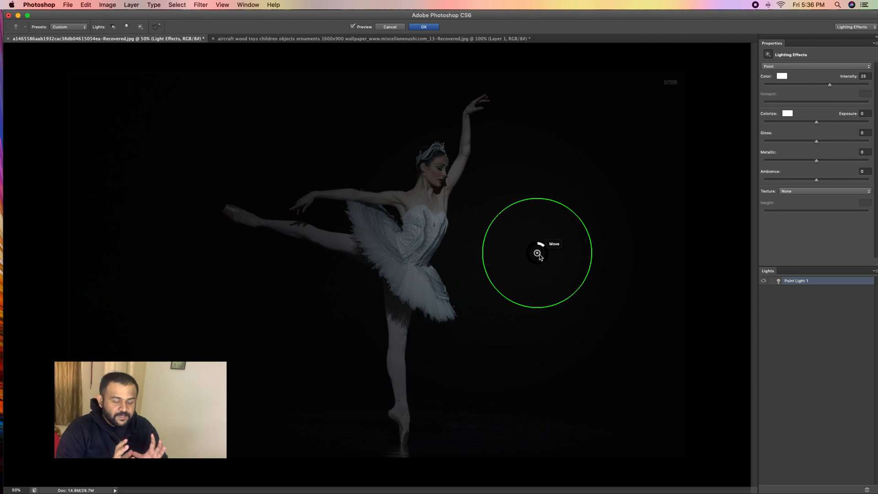
pyautogui.moveTo(539, 257); pyautogui.dragTo(541, 305)
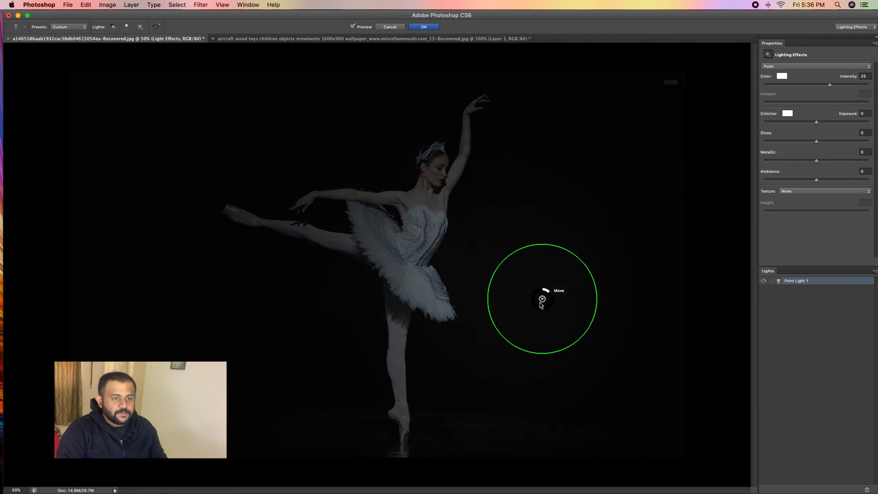
# Step: Change the light type to Spot, move it over the dancer and widen its hotspot to 84
pyautogui.click(806, 67)
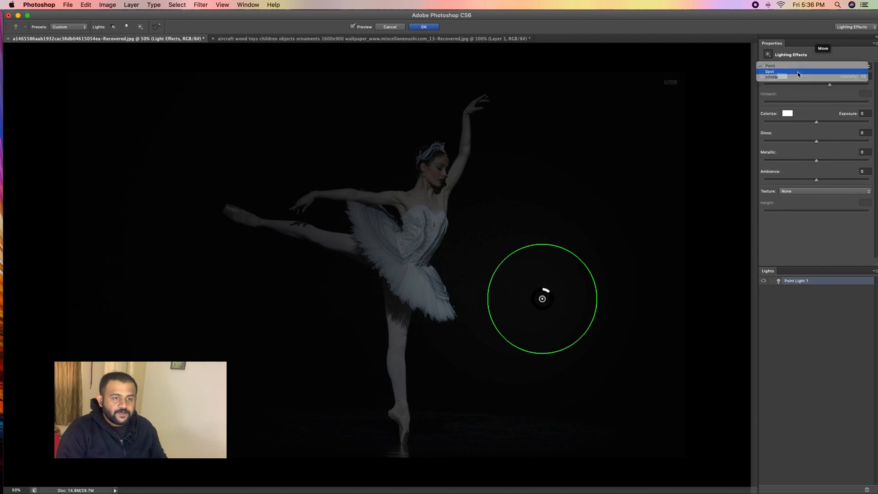
pyautogui.click(798, 69)
pyautogui.moveTo(676, 150); pyautogui.dragTo(655, 109)
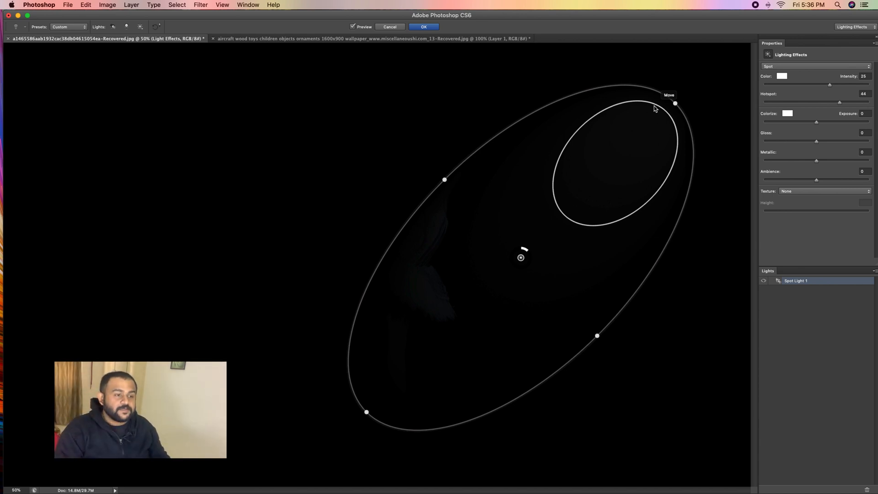
pyautogui.moveTo(655, 107); pyautogui.dragTo(580, 85)
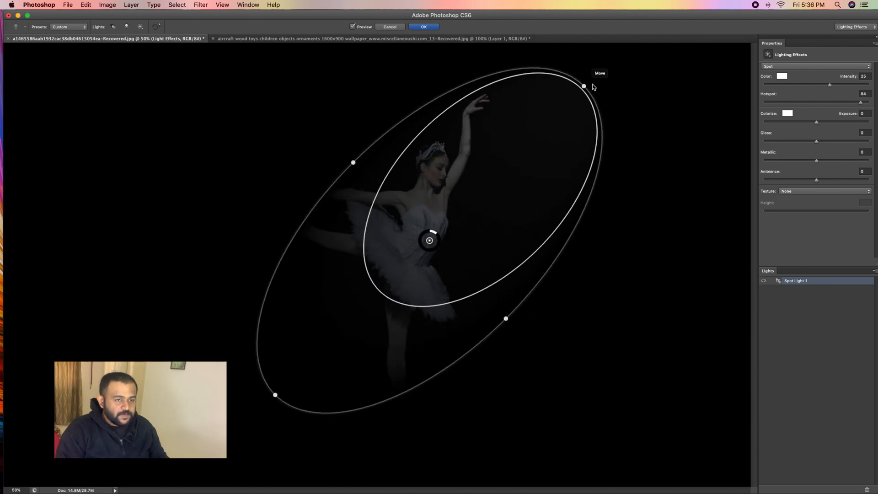
# Step: Change the light type to Infinite and tilt the light's direction slightly
pyautogui.click(831, 67)
pyautogui.click(819, 74)
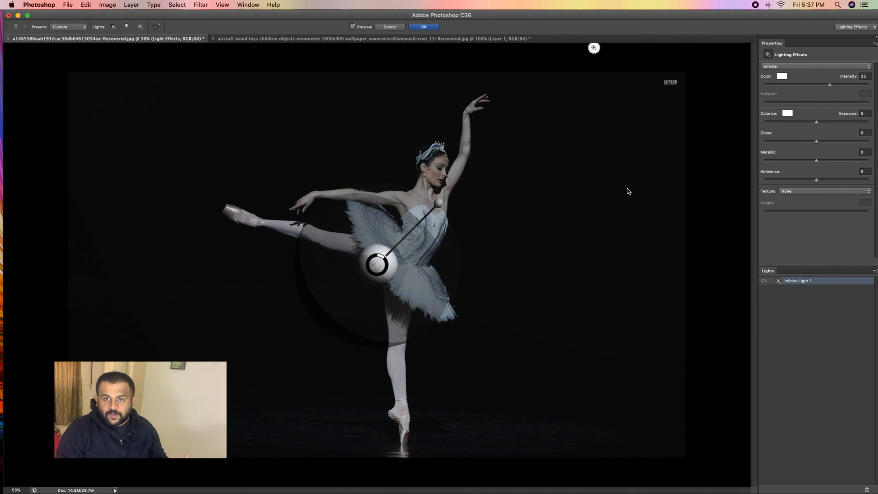
pyautogui.moveTo(442, 206)
pyautogui.mouseDown()
pyautogui.moveTo(460, 191)
pyautogui.moveTo(514, 193)
pyautogui.moveTo(506, 215)
pyautogui.moveTo(468, 210)
pyautogui.moveTo(468, 202)
pyautogui.moveTo(441, 216)
pyautogui.mouseUp()
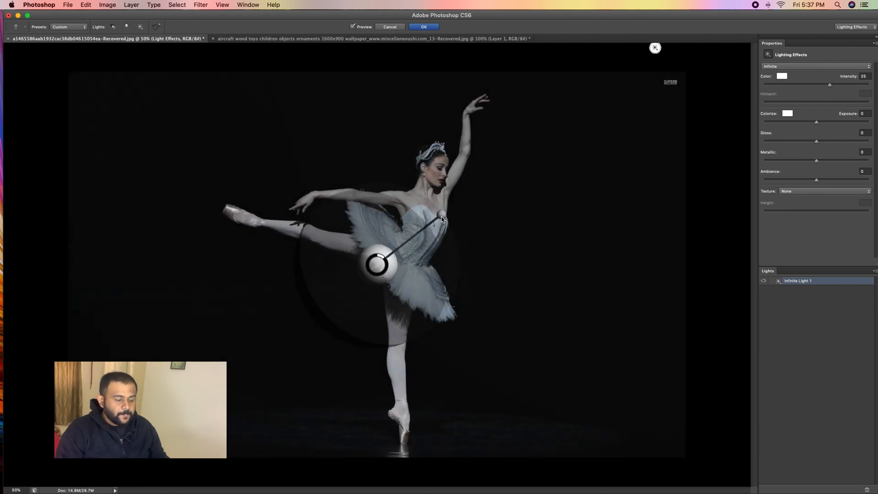
# Step: Change the light type back to Spot, with an intensity of 43 and a hotspot of 71
pyautogui.click(787, 67)
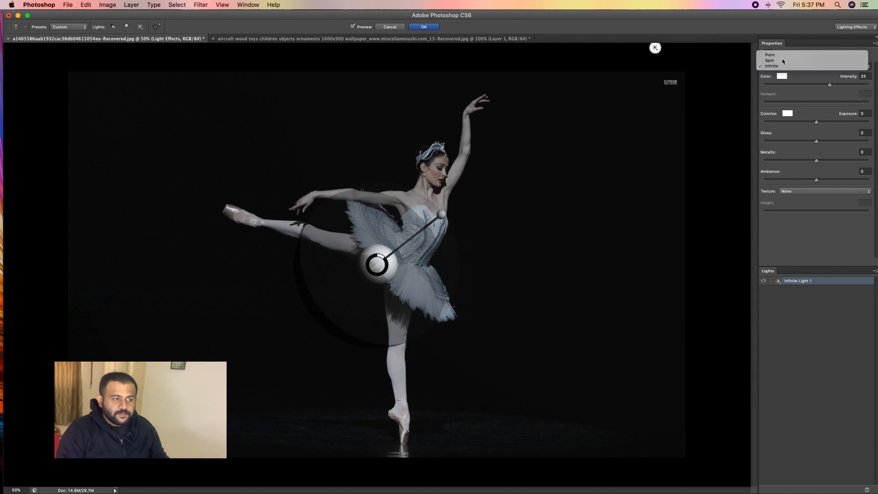
pyautogui.click(783, 61)
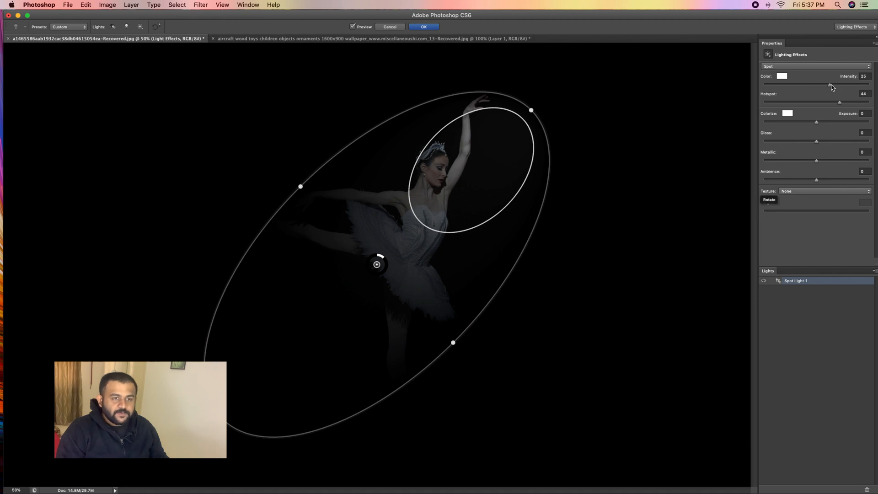
pyautogui.moveTo(831, 86); pyautogui.dragTo(855, 101)
pyautogui.click(845, 105)
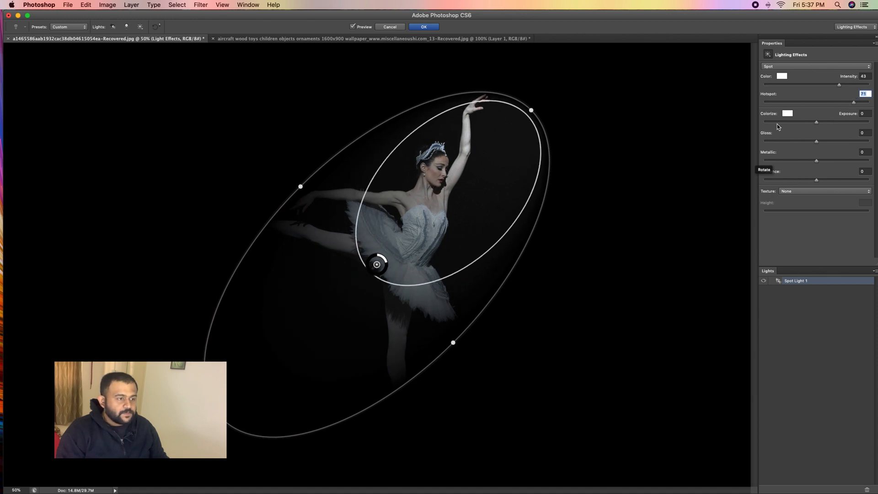
# Step: Set the spot light's color to bright red (f41d1d)
pyautogui.click(782, 77)
pyautogui.click(606, 134)
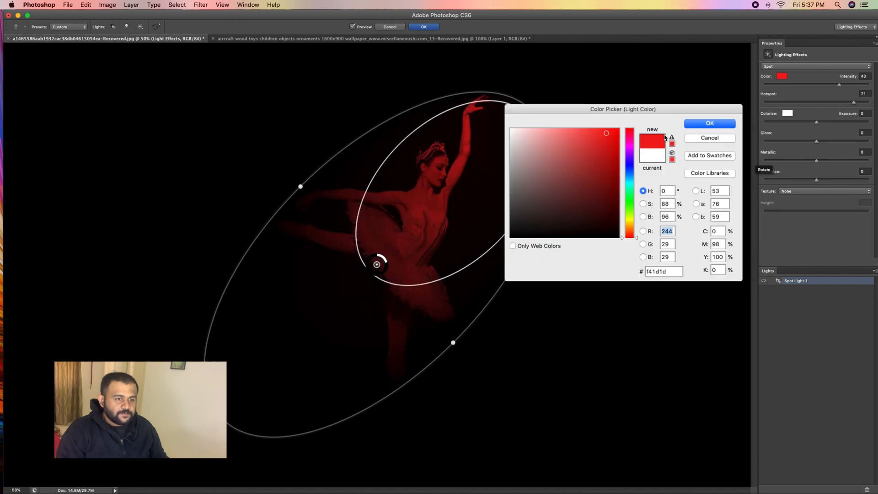
pyautogui.click(694, 126)
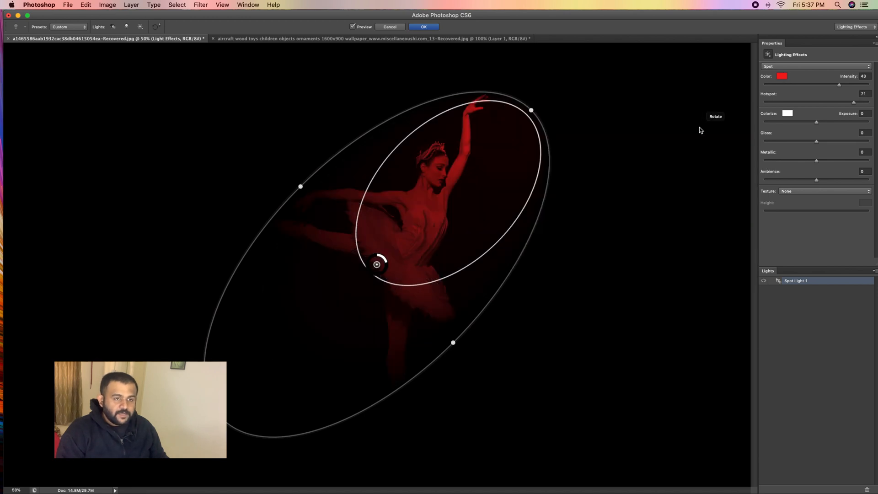
# Step: Change the red light's type to Point and enlarge its circle around the dancer
pyautogui.click(805, 67)
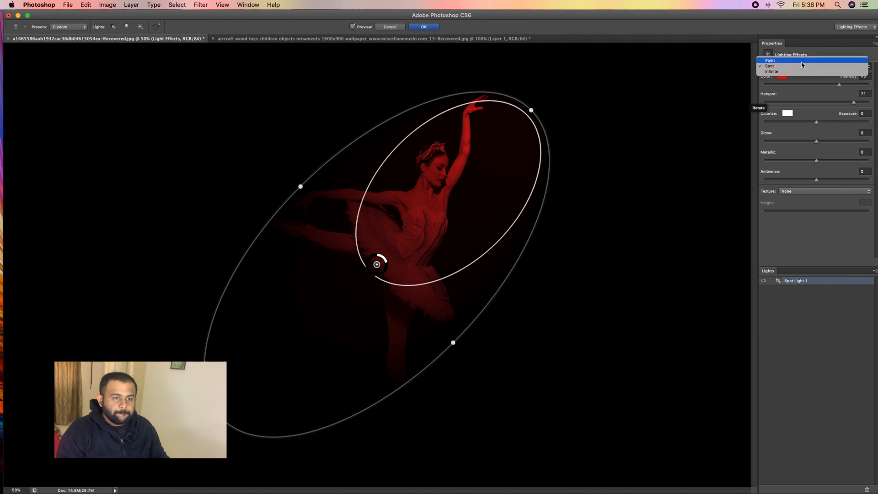
pyautogui.click(802, 61)
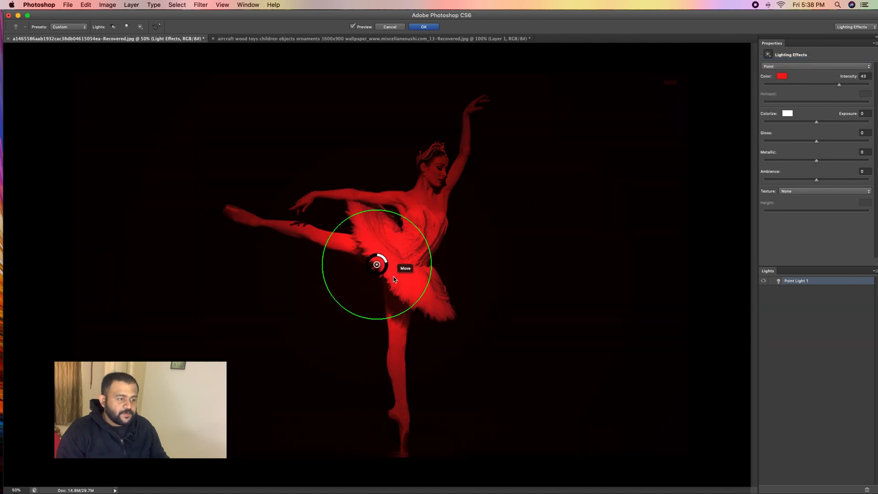
pyautogui.moveTo(413, 260); pyautogui.dragTo(541, 159)
# Step: Change the light type to Infinite, lower its intensity to 19 and return the type to Point
pyautogui.click(787, 67)
pyautogui.click(784, 77)
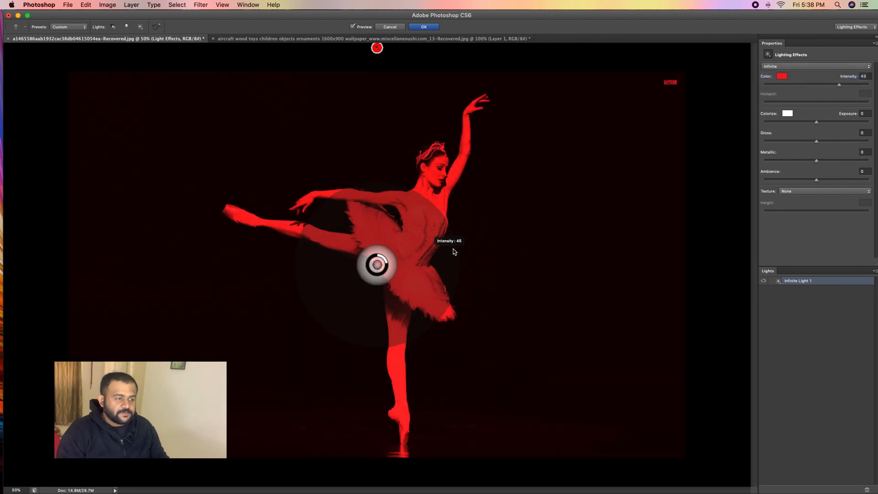
pyautogui.moveTo(394, 211); pyautogui.dragTo(392, 204)
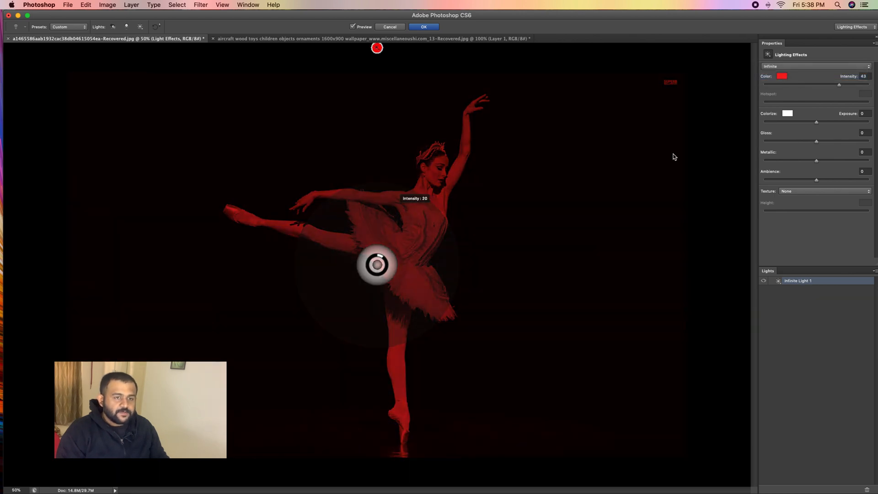
pyautogui.click(809, 65)
pyautogui.click(789, 55)
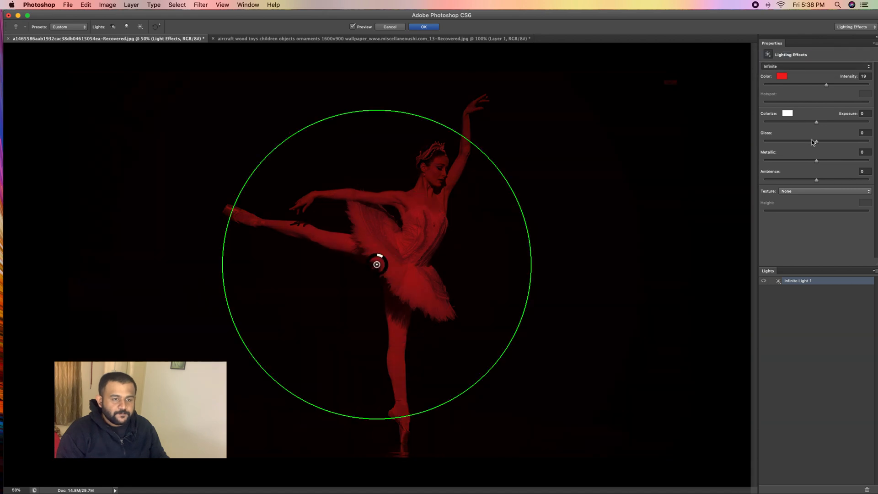
# Step: Change the light type to Spot, shift it slightly up and outward, and set the hotspot to 67 and intensity to 41
pyautogui.click(784, 67)
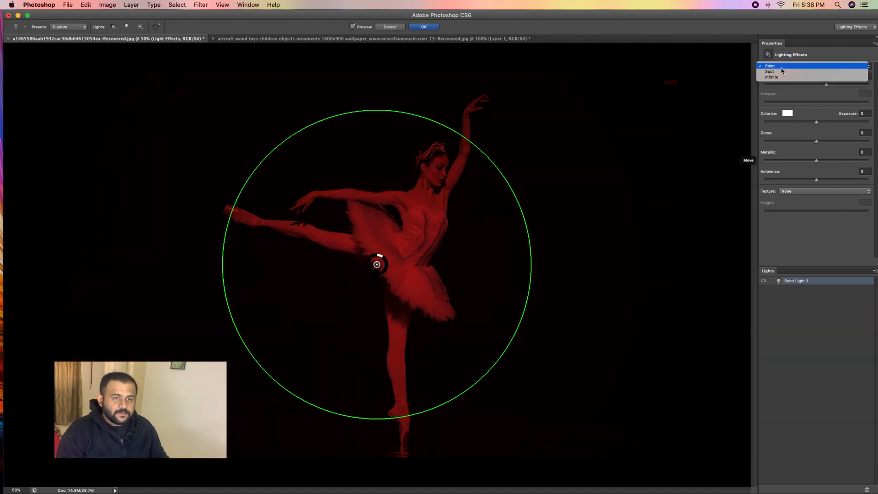
pyautogui.click(774, 72)
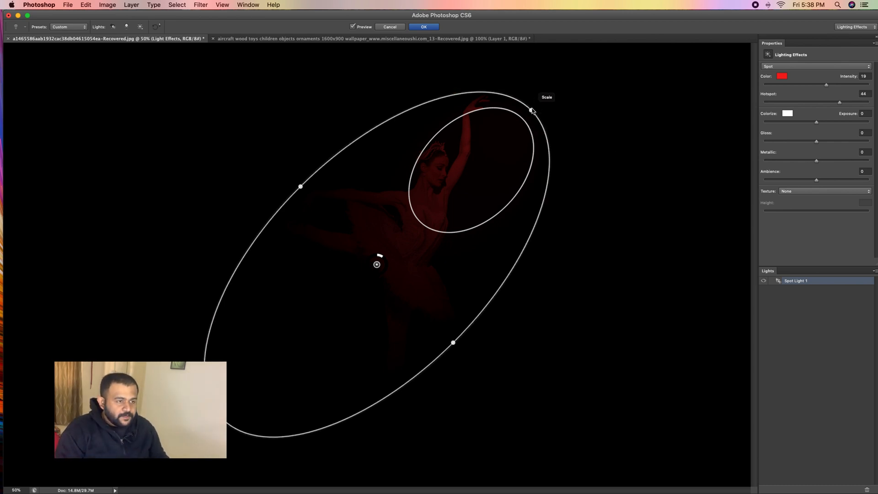
pyautogui.moveTo(531, 110)
pyautogui.mouseDown()
pyautogui.moveTo(548, 106)
pyautogui.moveTo(541, 105)
pyautogui.mouseUp()
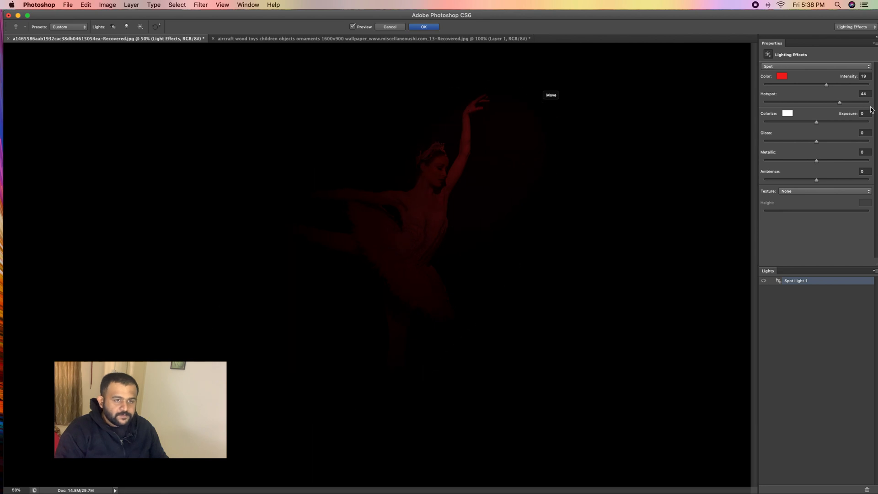
pyautogui.moveTo(843, 103); pyautogui.dragTo(831, 84)
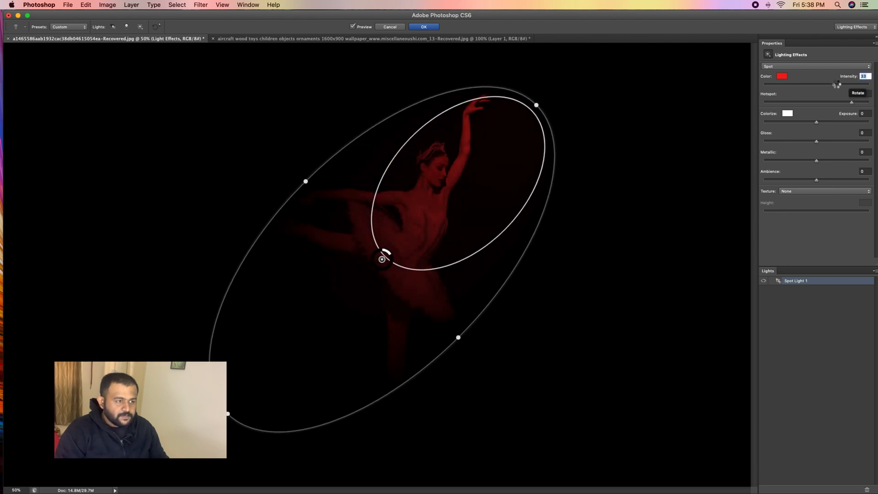
# Step: Set the lighting texture to the Red channel and open its Height value for editing
pyautogui.click(814, 193)
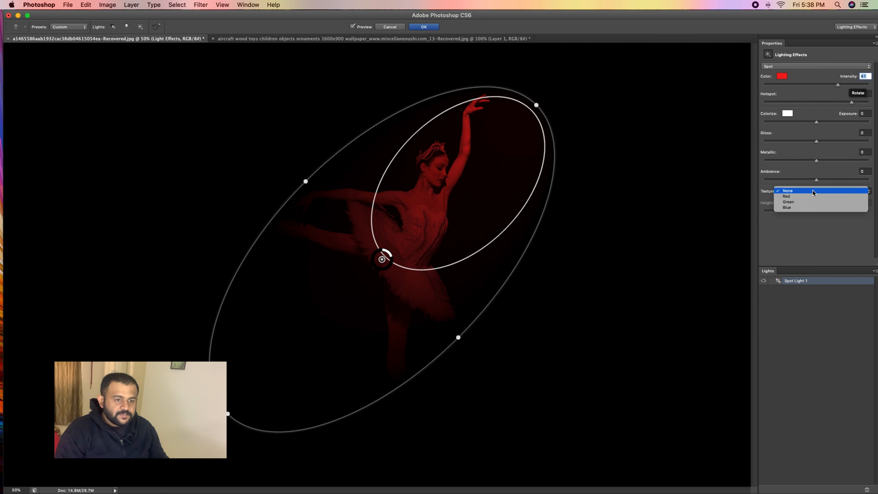
pyautogui.click(767, 196)
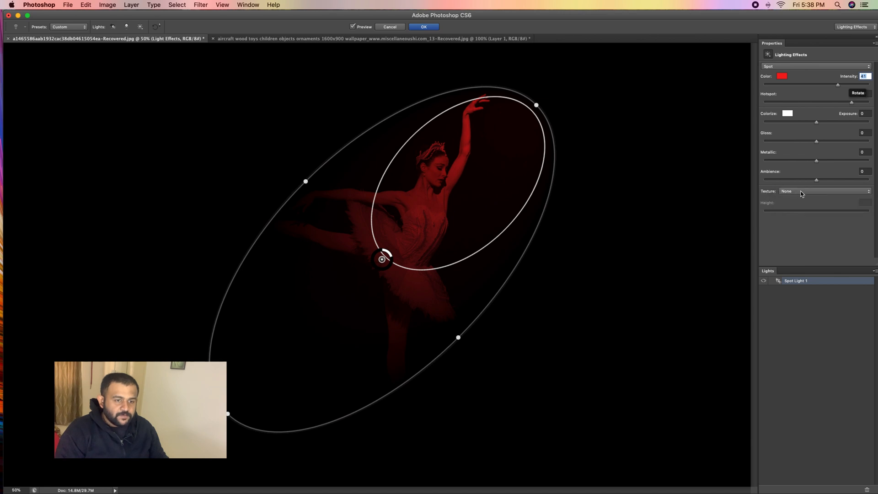
pyautogui.click(801, 194)
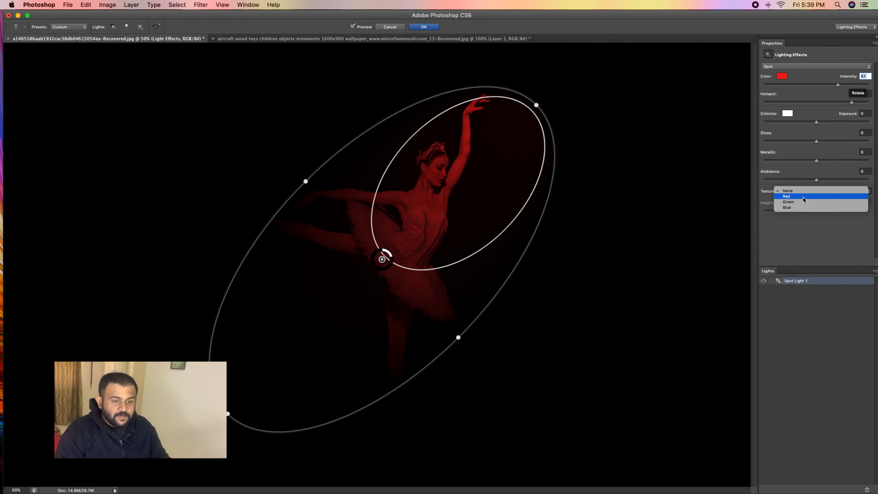
pyautogui.press('Escape')
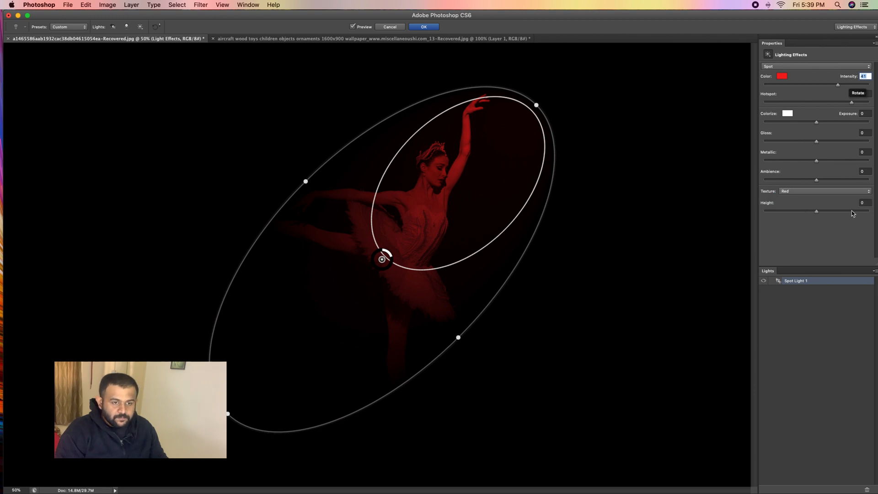
pyautogui.click(858, 203)
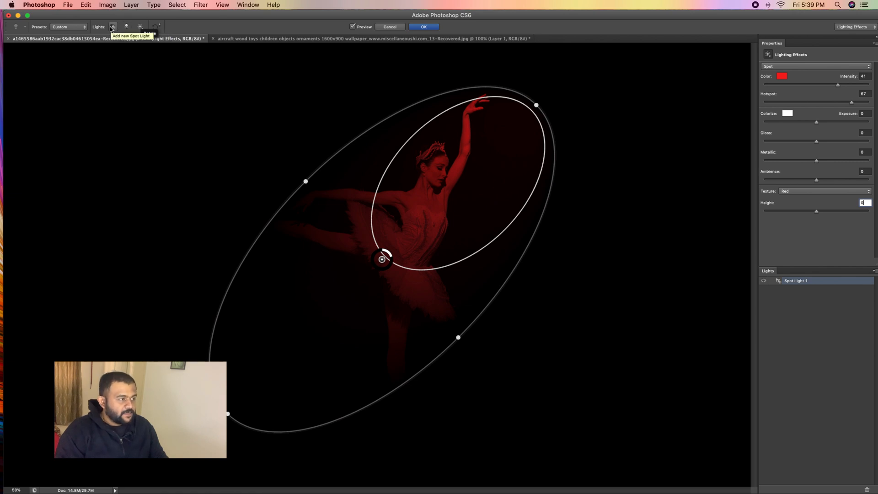
# Step: Try the Circle Of Light and Crossing Down lighting presets on the image
pyautogui.click(73, 29)
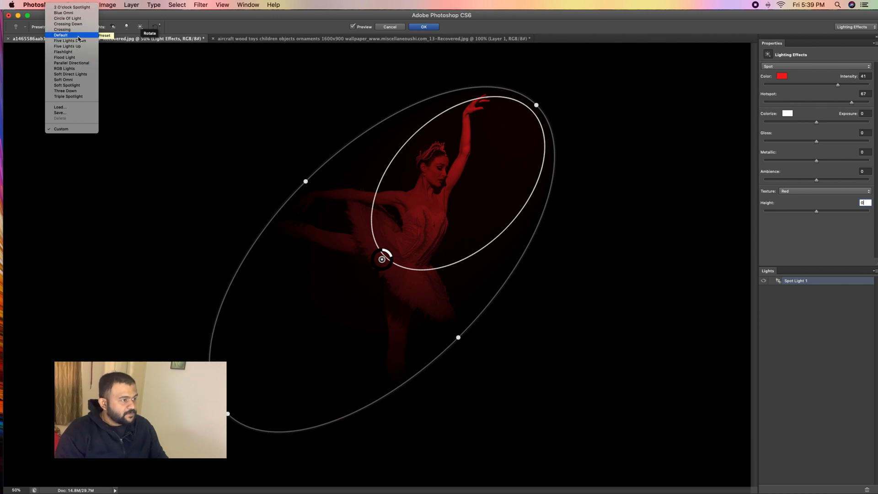
pyautogui.click(79, 18)
pyautogui.click(78, 29)
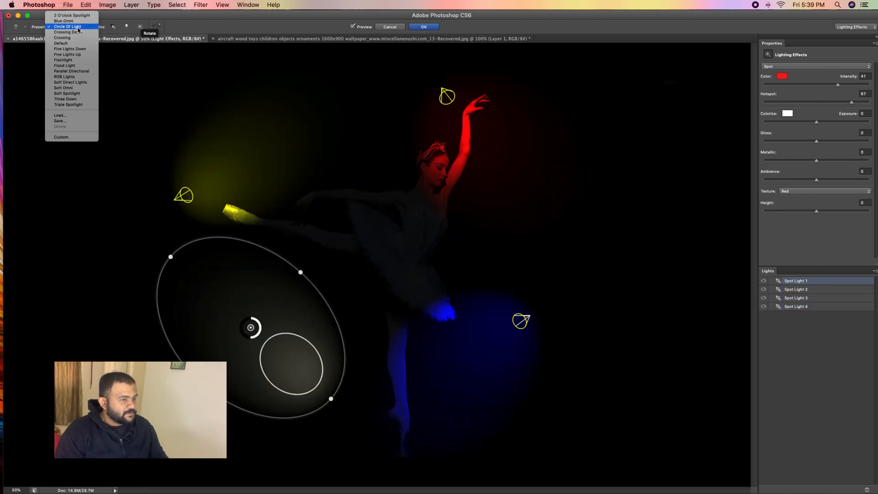
pyautogui.click(79, 31)
# Step: Apply the Triple Spotlight lighting preset and change the first spotlight's colour to pale pink
pyautogui.click(78, 28)
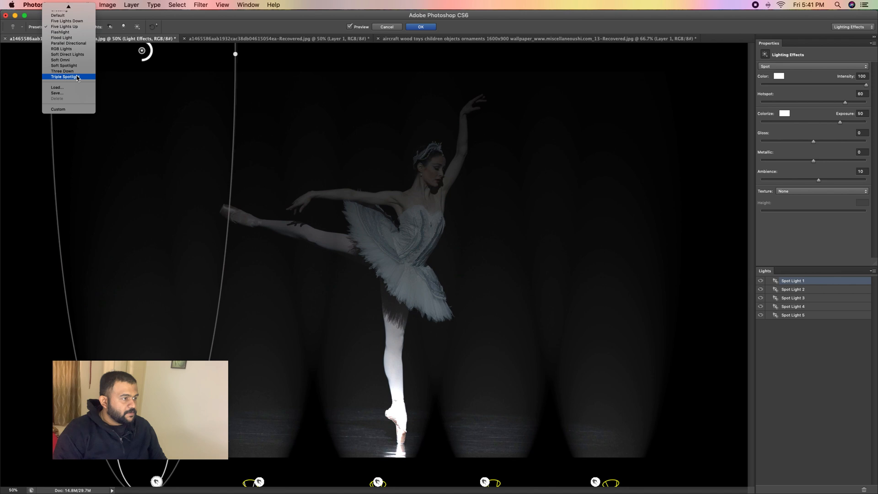
pyautogui.click(77, 77)
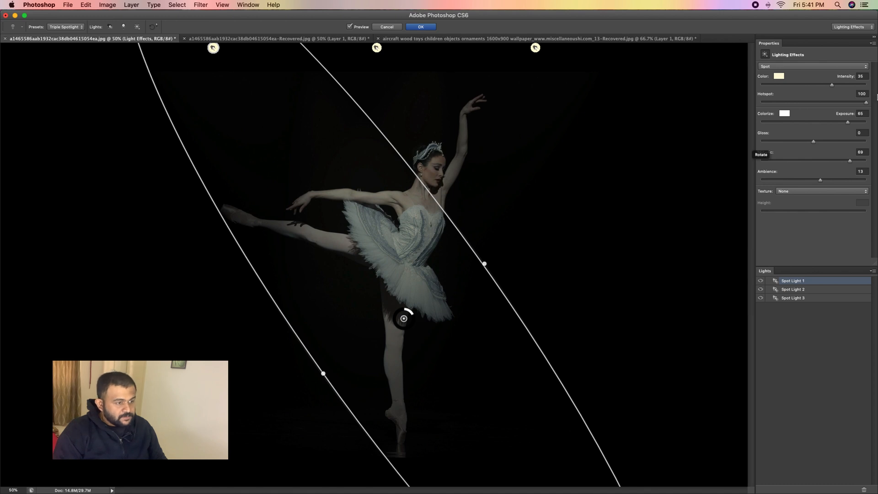
pyautogui.click(777, 76)
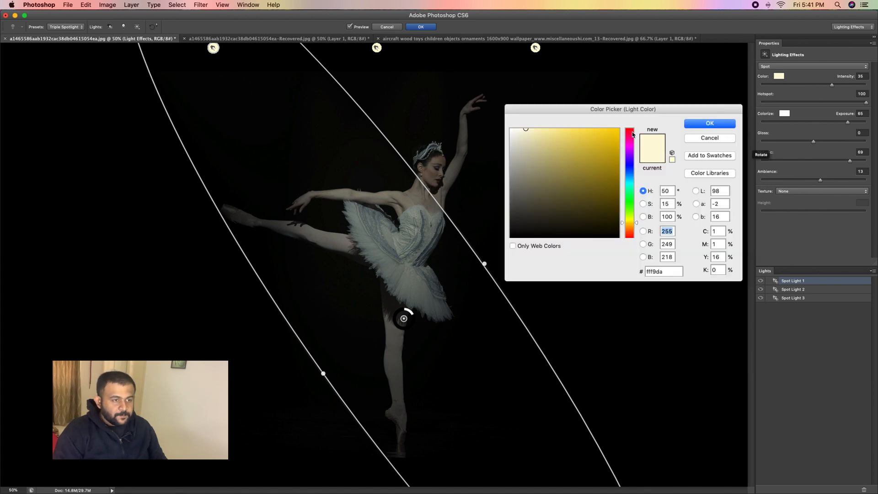
pyautogui.click(632, 134)
pyautogui.click(710, 124)
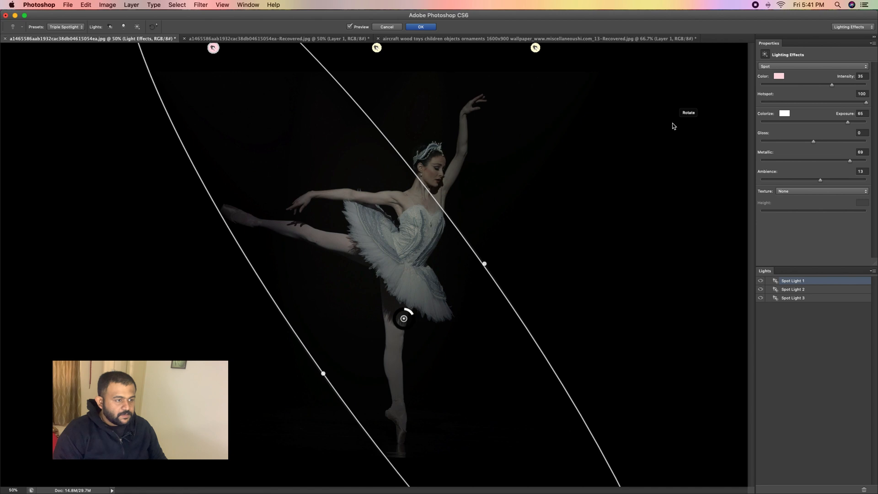
# Step: Set the middle spotlight's colour to bright green (00fd77)
pyautogui.click(376, 47)
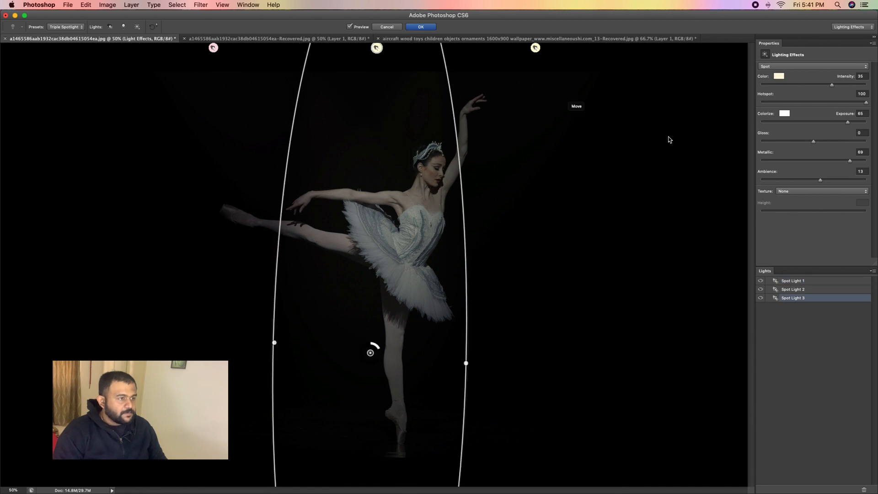
pyautogui.click(779, 77)
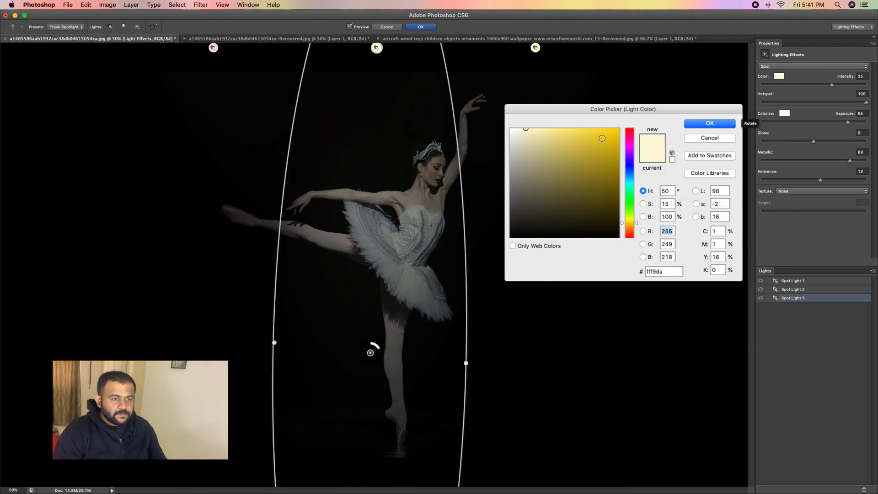
pyautogui.click(631, 193)
pyautogui.click(618, 129)
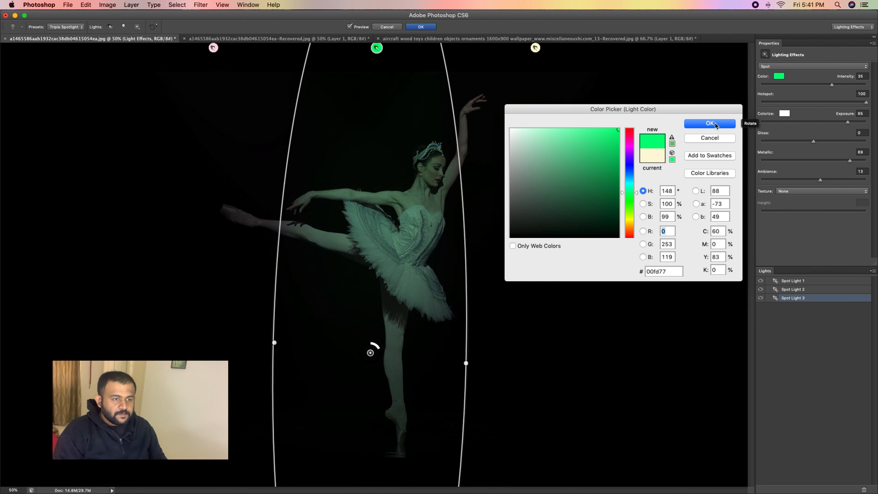
pyautogui.click(715, 125)
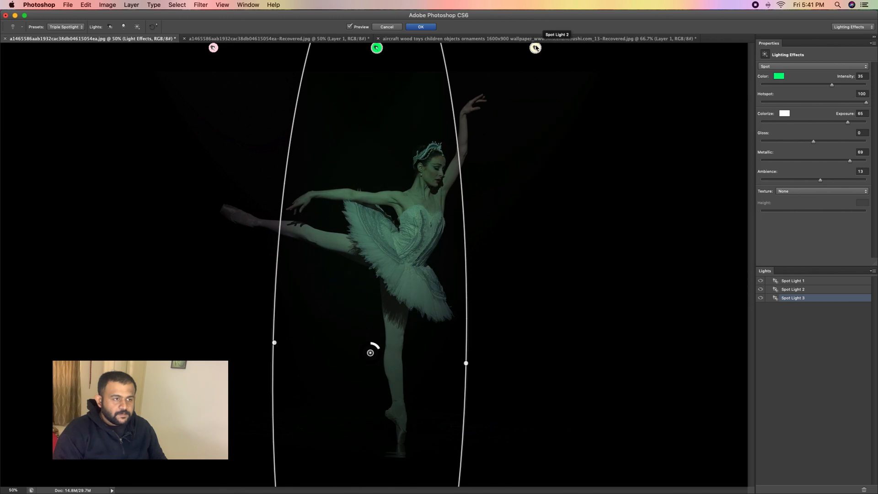
# Step: Set the remaining cream spotlight's colour to bright blue (0018fa)
pyautogui.click(536, 48)
pyautogui.click(780, 77)
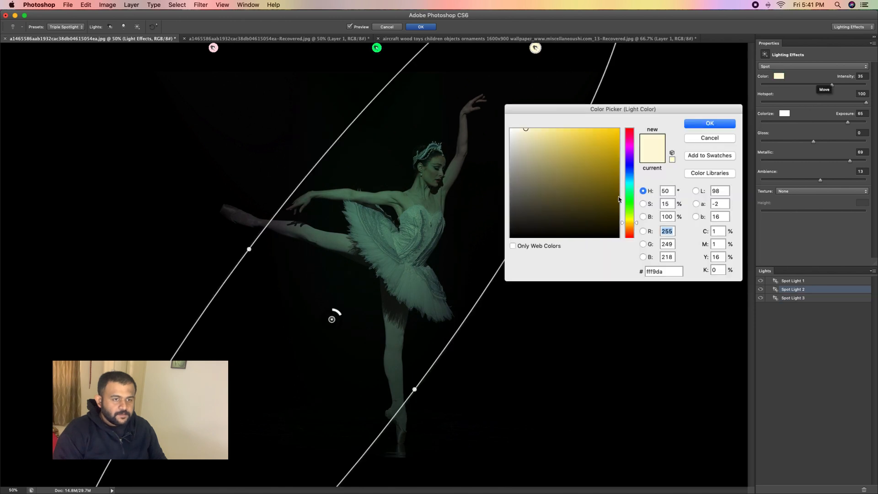
pyautogui.click(631, 168)
pyautogui.click(618, 131)
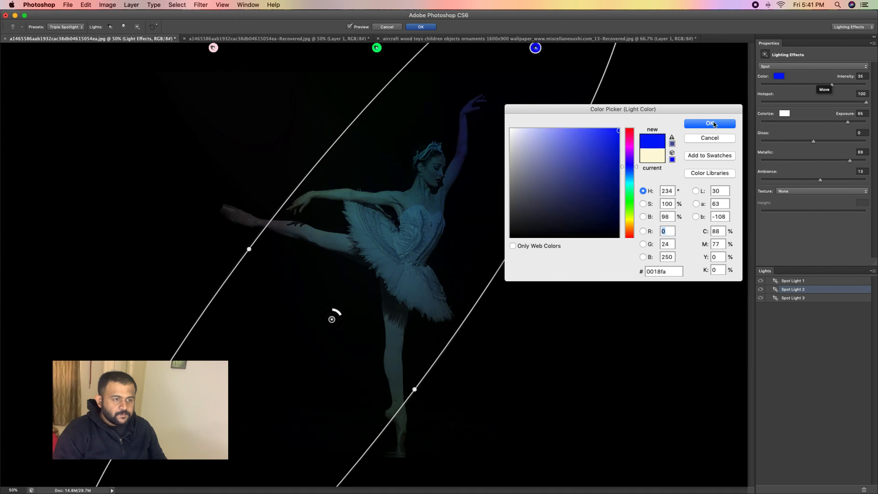
pyautogui.click(712, 127)
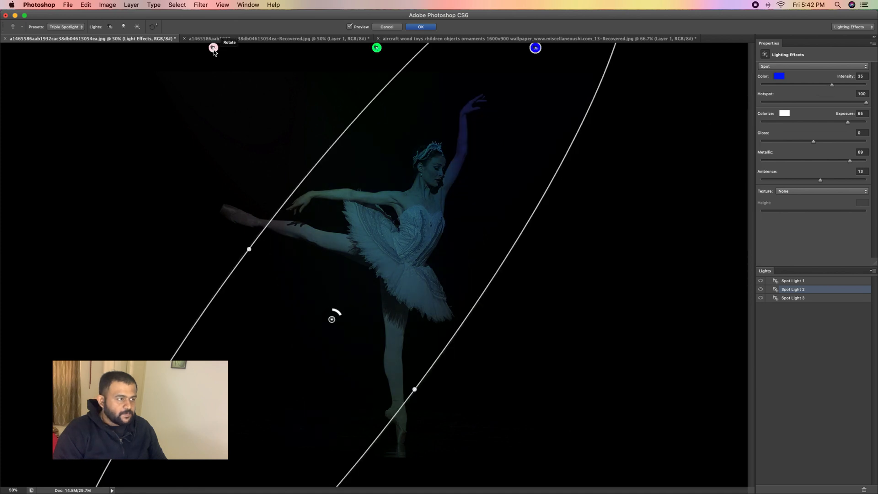
# Step: Move the pink spotlight up and over the dancer's tutu, and reduce its hotspot
pyautogui.click(214, 48)
pyautogui.moveTo(423, 319); pyautogui.dragTo(425, 276)
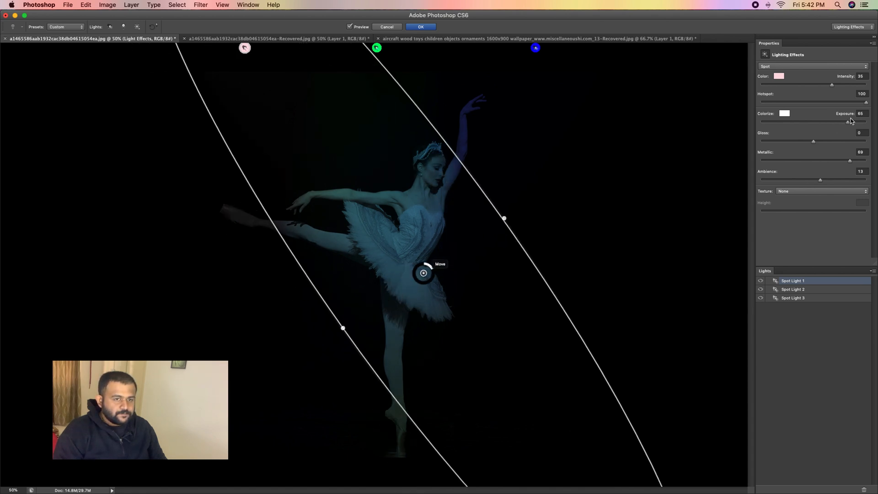
pyautogui.moveTo(867, 103); pyautogui.dragTo(848, 103)
# Step: Lower the green spotlight's hotspot to 73 and shorten its ellipse around the dancer
pyautogui.click(377, 48)
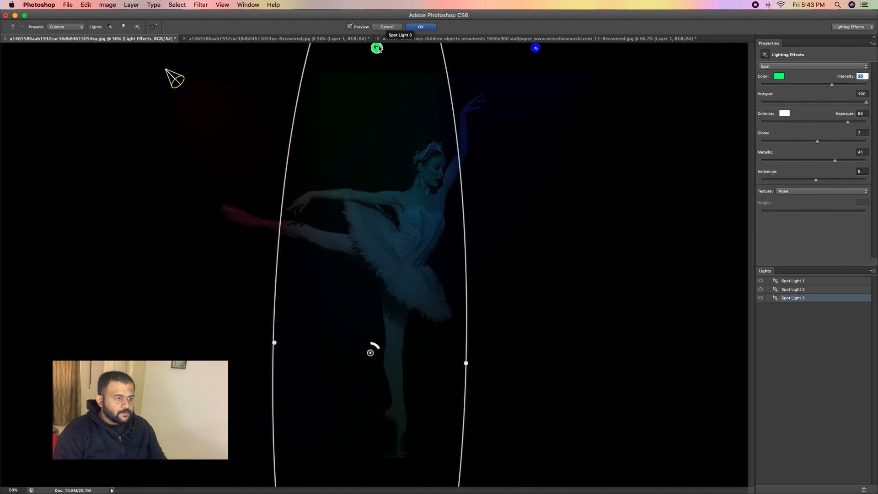
pyautogui.moveTo(846, 106); pyautogui.dragTo(842, 102)
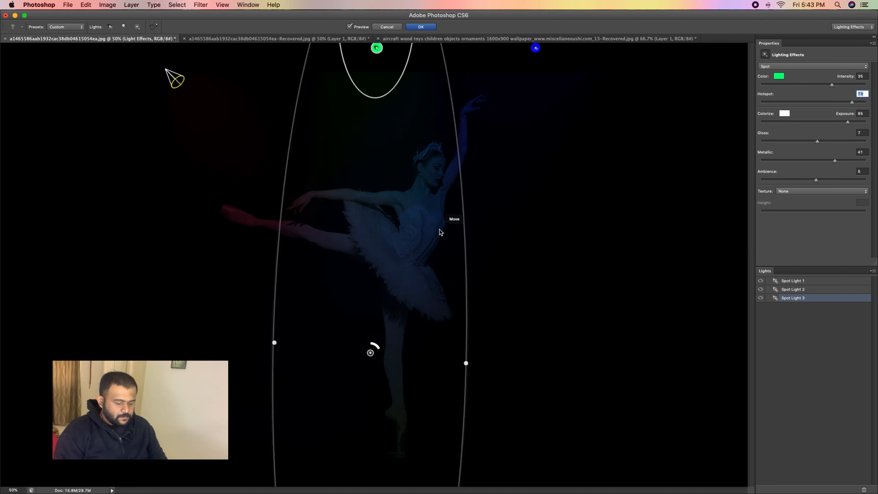
pyautogui.press('super+minus')
pyautogui.press('super+minus')
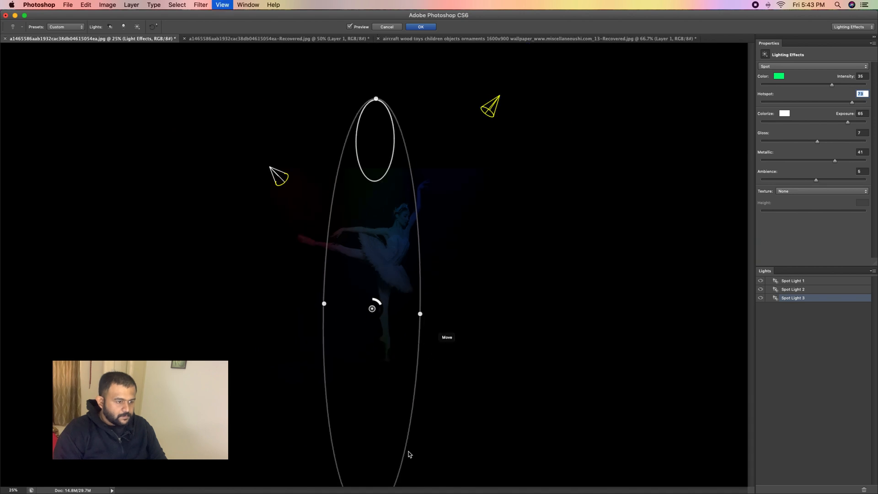
pyautogui.press('super+minus')
pyautogui.moveTo(371, 436); pyautogui.dragTo(377, 390)
pyautogui.press('super+plus')
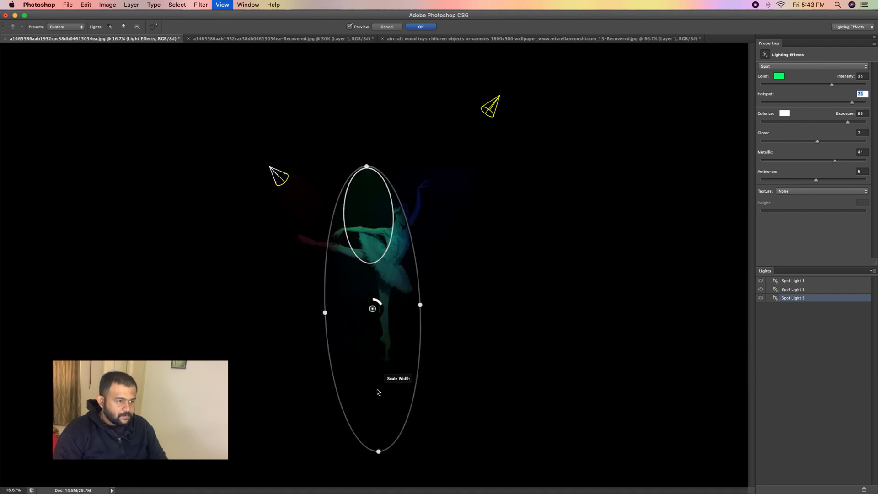
pyautogui.press('super+plus')
pyautogui.press('super+plus')
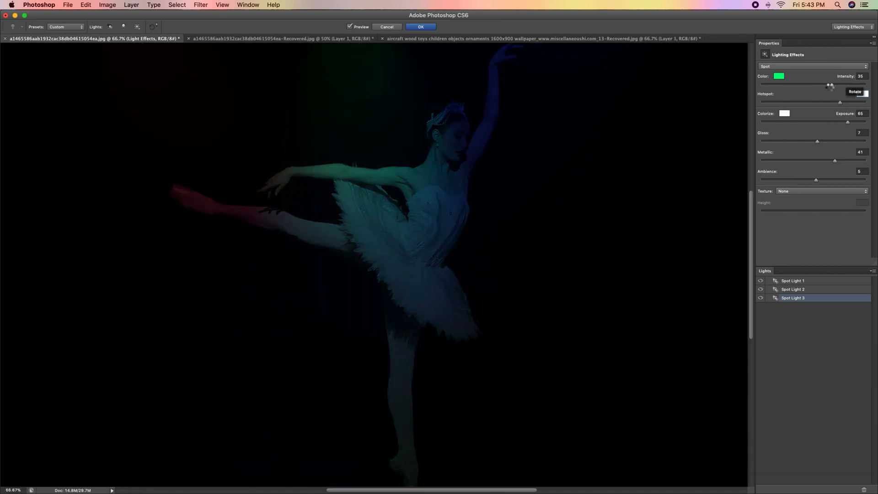
# Step: Adjust the blue spotlight's ellipse by pulling its lower end in towards the dancer
pyautogui.click(536, 48)
pyautogui.press('super+minus')
pyautogui.press('super+minus')
pyautogui.moveTo(210, 482); pyautogui.dragTo(251, 417)
pyautogui.press('super+plus')
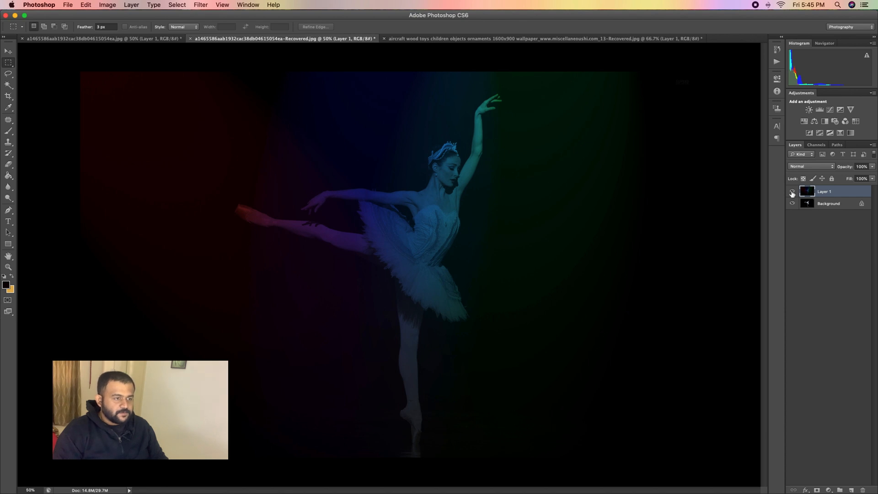
# Step: Compare the ballerina photo with and without the coloured lighting by hiding and showing Layer 1
pyautogui.click(792, 192)
pyautogui.click(792, 192)
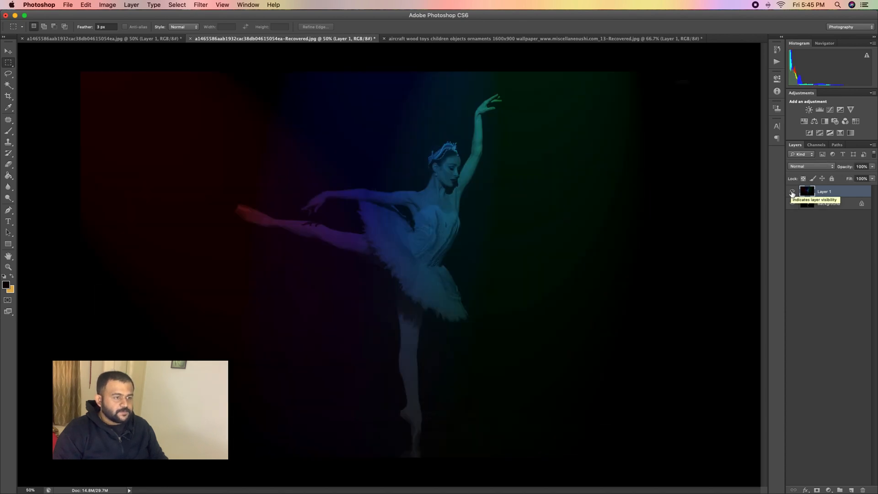
pyautogui.click(792, 193)
pyautogui.click(792, 192)
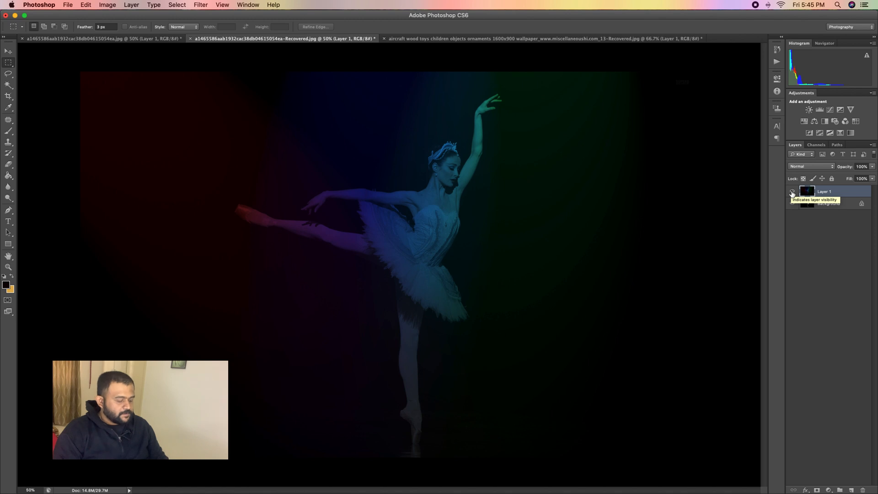
pyautogui.press('F1')
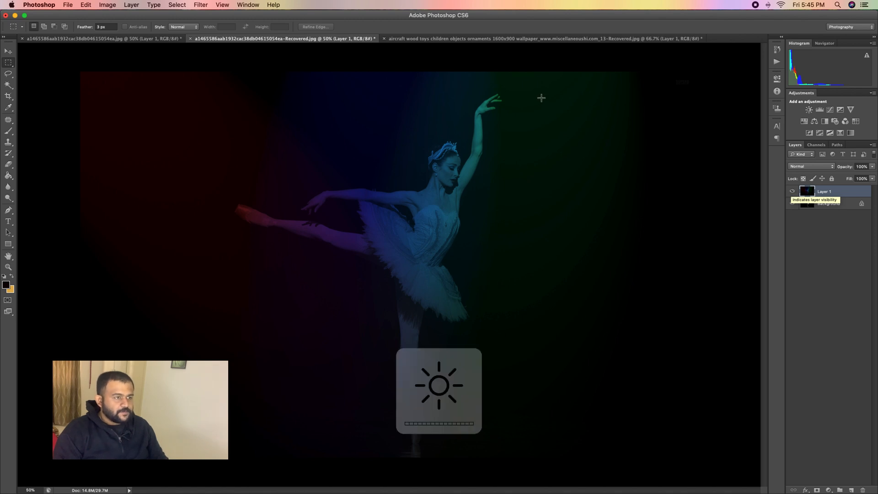
# Step: Switch to the wooden aircraft image and compare its lit and original versions by hiding and showing Layer 1 repeatedly
pyautogui.click(496, 39)
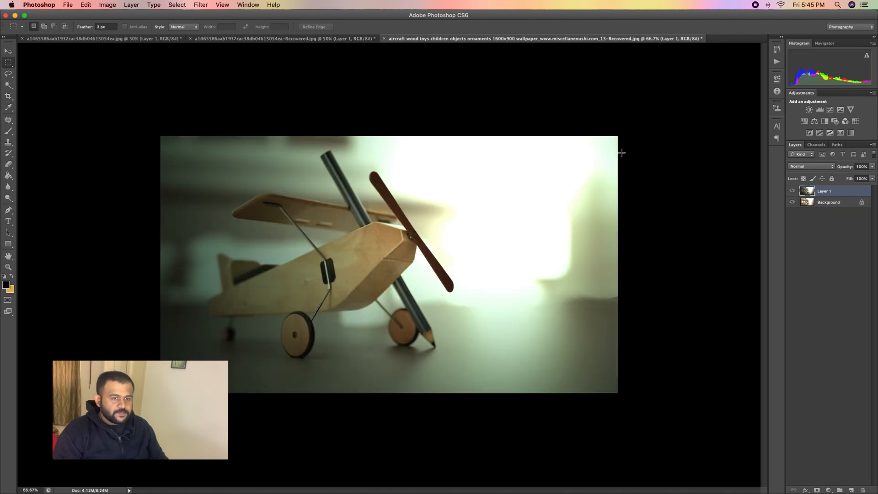
pyautogui.click(792, 191)
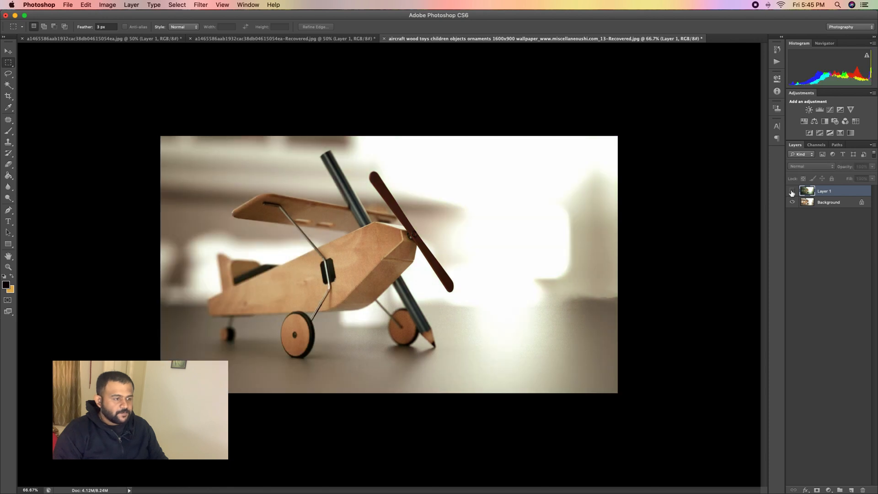
pyautogui.click(793, 191)
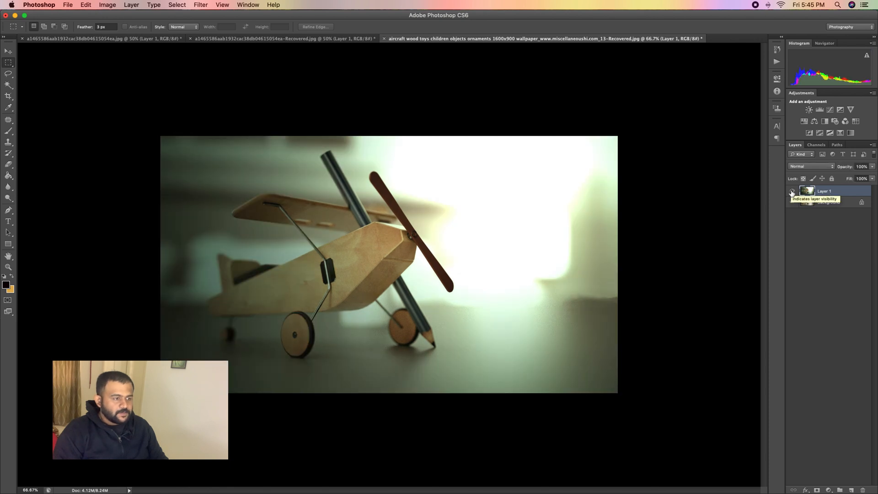
pyautogui.click(792, 191)
pyautogui.click(793, 192)
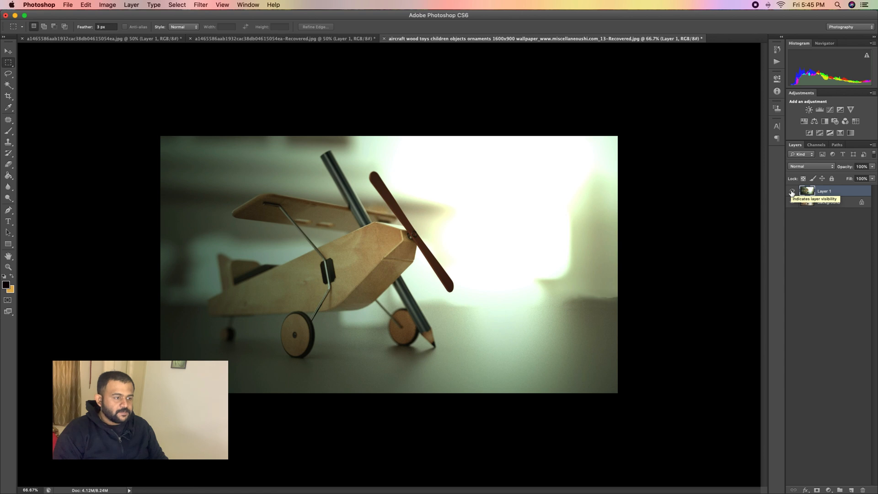
pyautogui.click(792, 191)
pyautogui.click(792, 191)
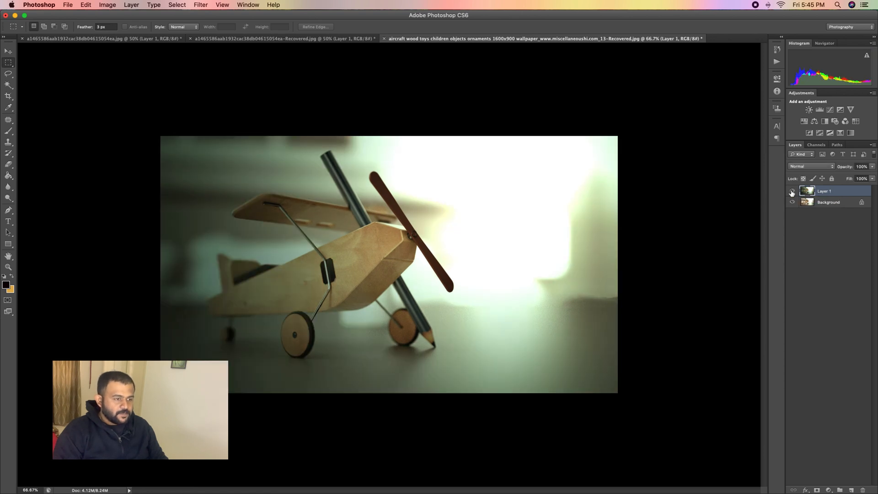